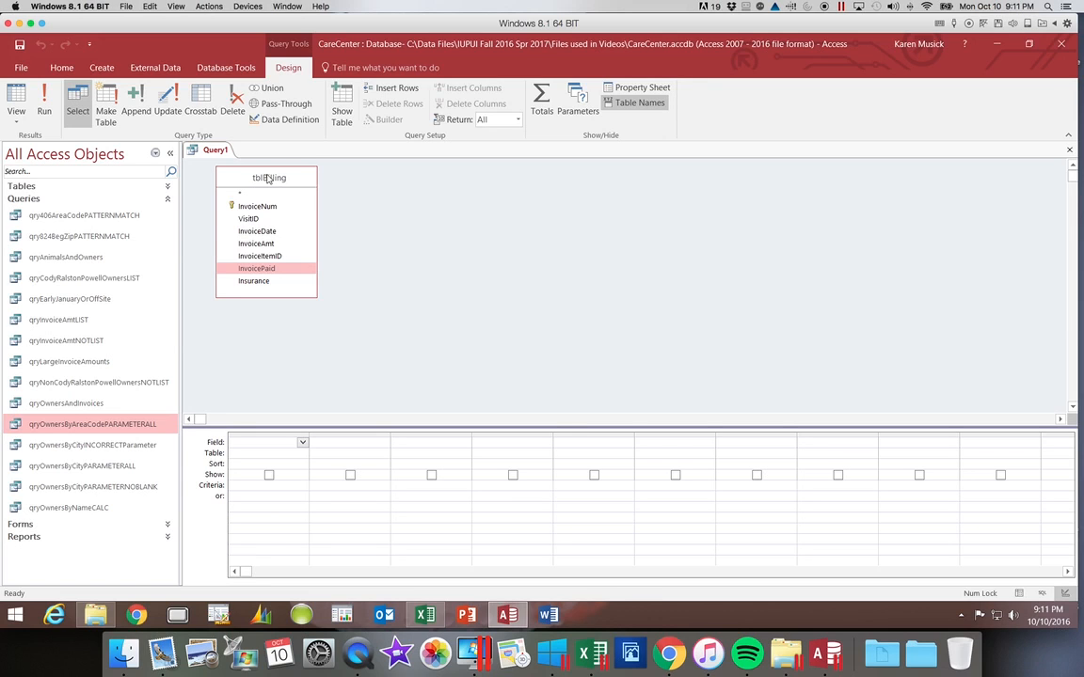
Add all tblBilling fields to the query grid and set the InvoiceAmt criterion to [Enter the minimum invoice amount]
double_click(267, 177)
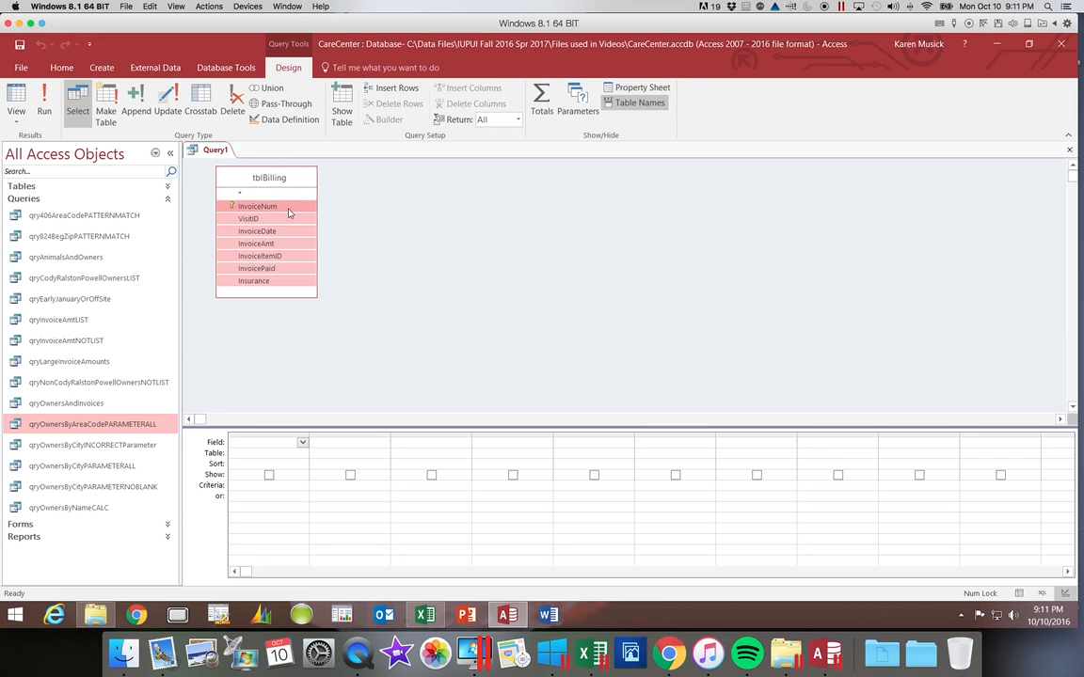
left_click_drag(289, 213, 264, 458)
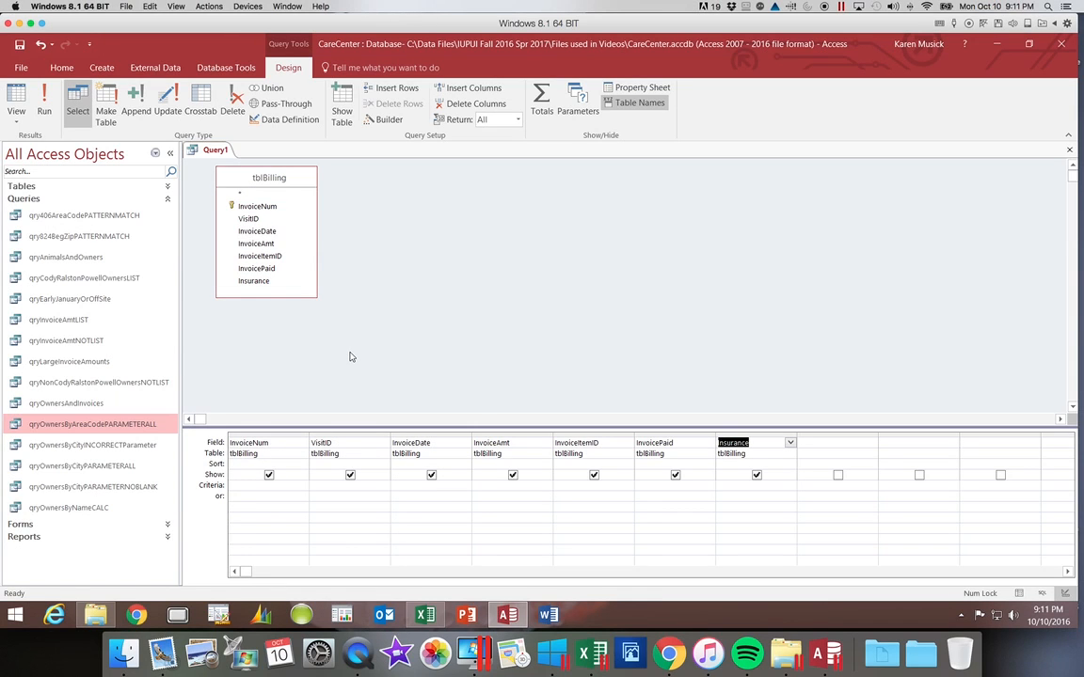
left_click(484, 486)
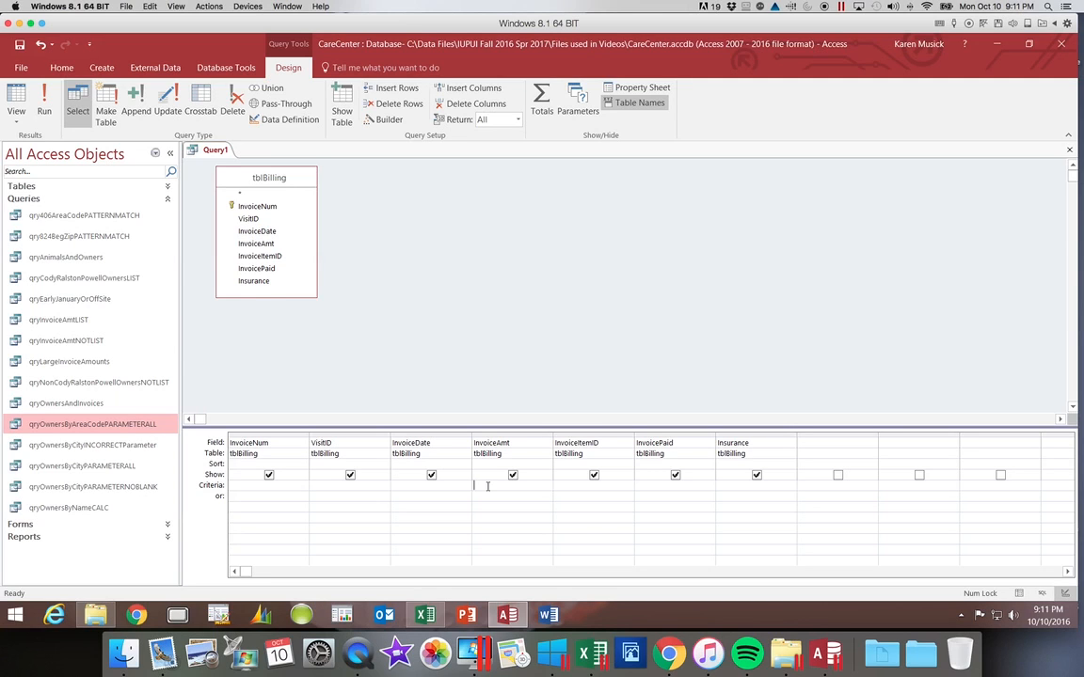
type("[")
type("Enter the ")
type("minimum")
type(" invoice a")
type("mount")
type("]")
scroll(486, 480, "right", 4)
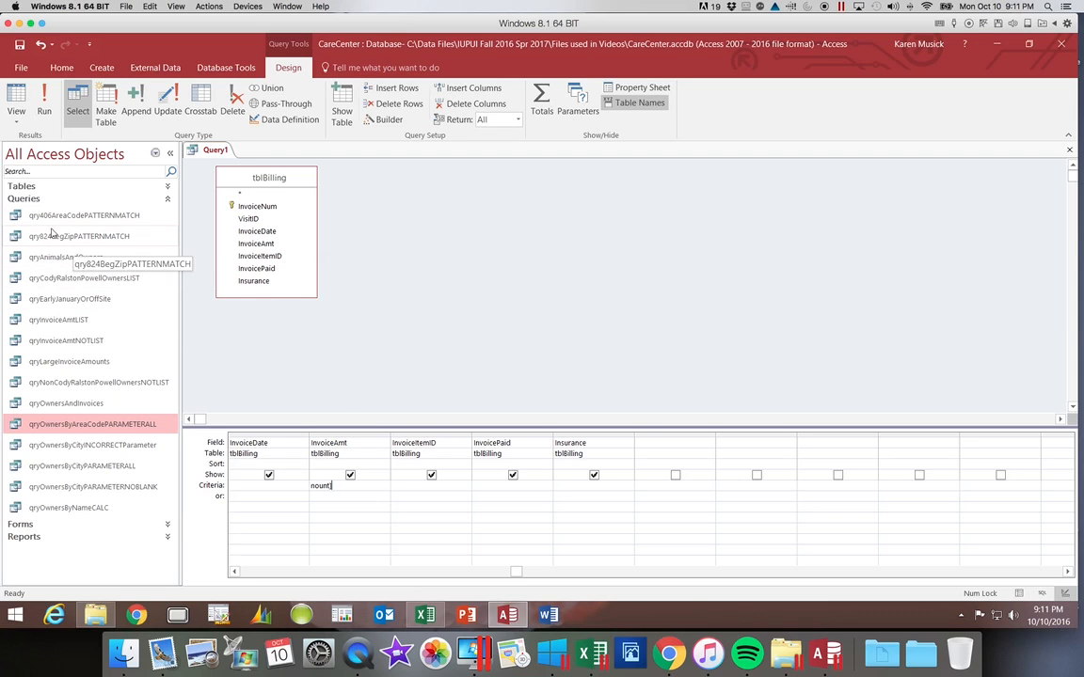
Save the query as qryInvoiceAmtPARAMETERMIN
left_click(20, 45)
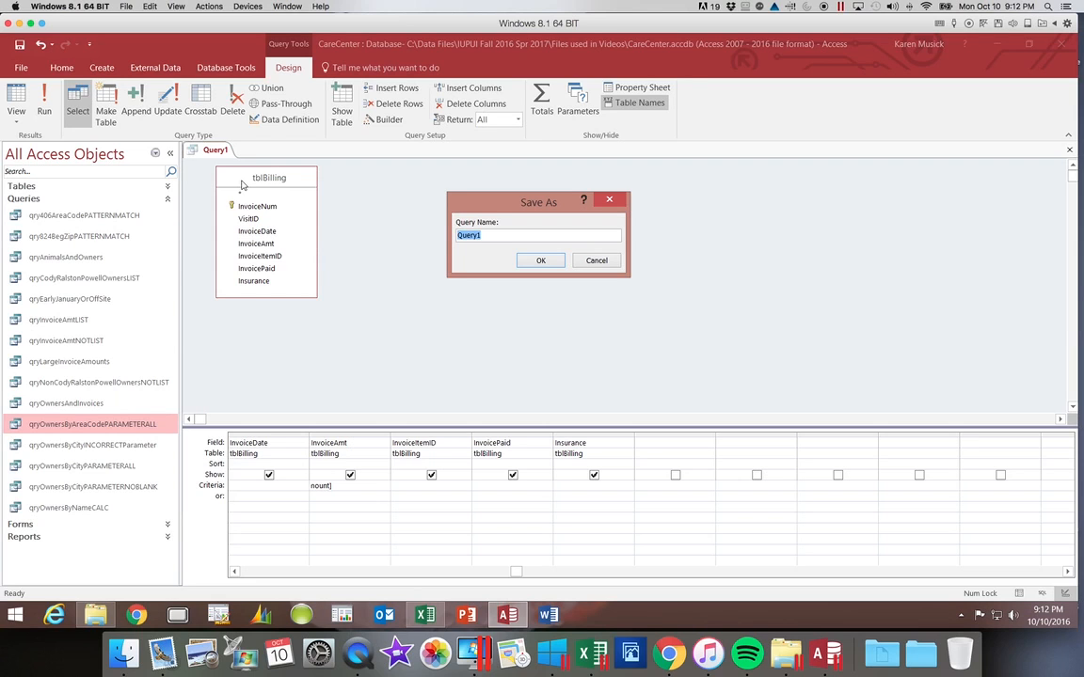
type("qryInvoiceAmt")
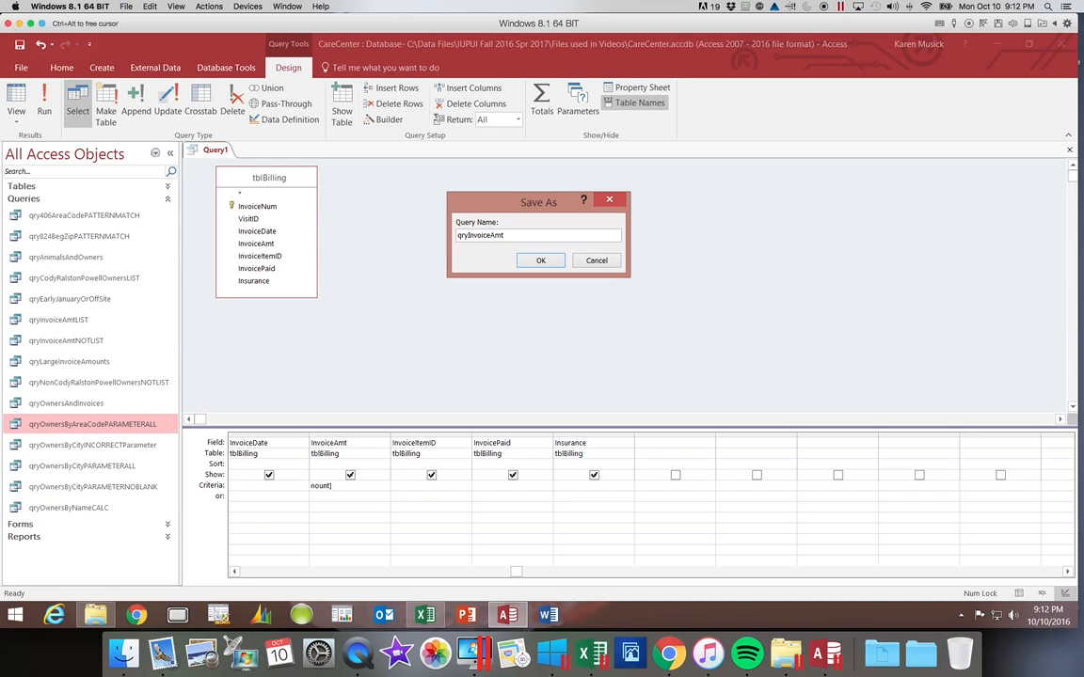
type("PARAMETERMIN")
left_click(541, 260)
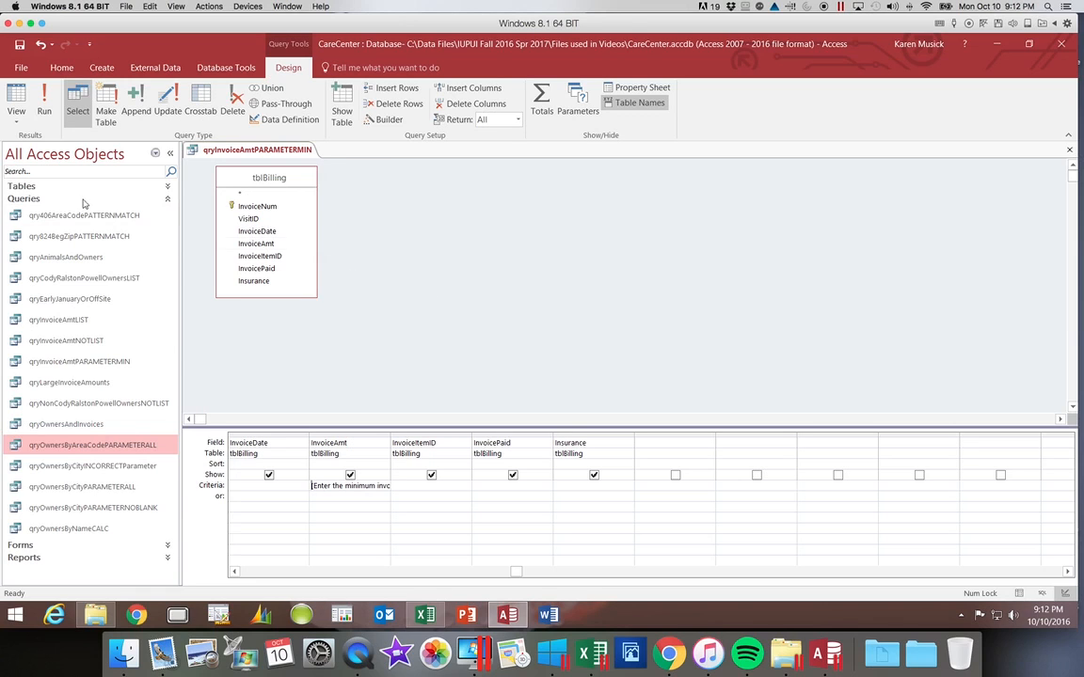
Run the query with 25 as the minimum invoice amount to test the parameter
left_click(42, 111)
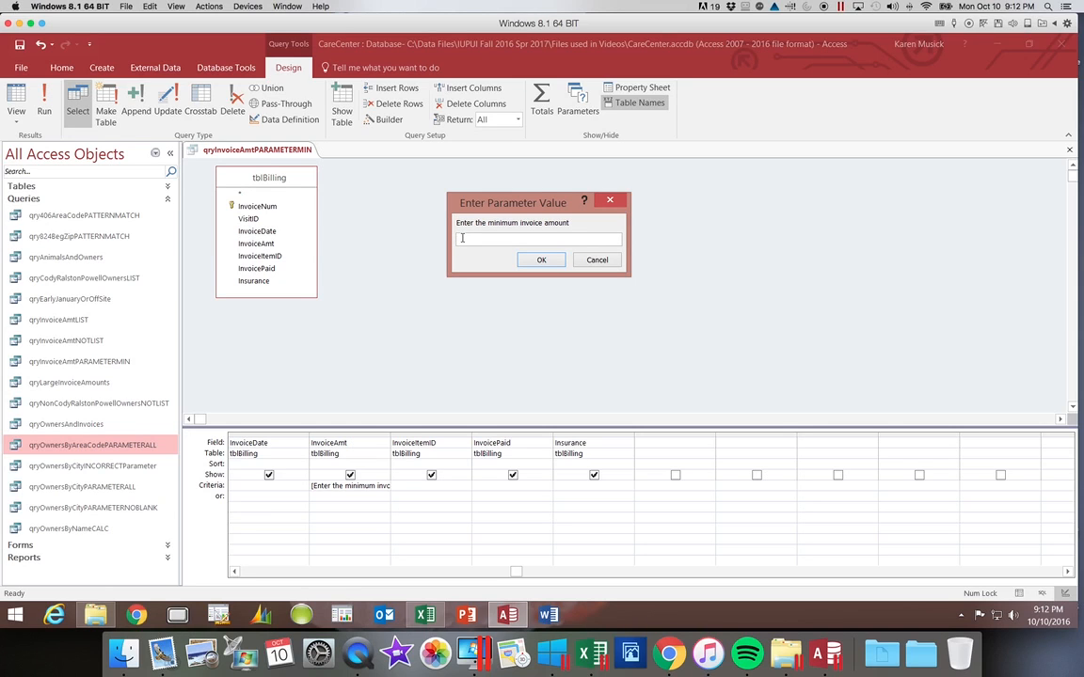
type("25")
key("Return")
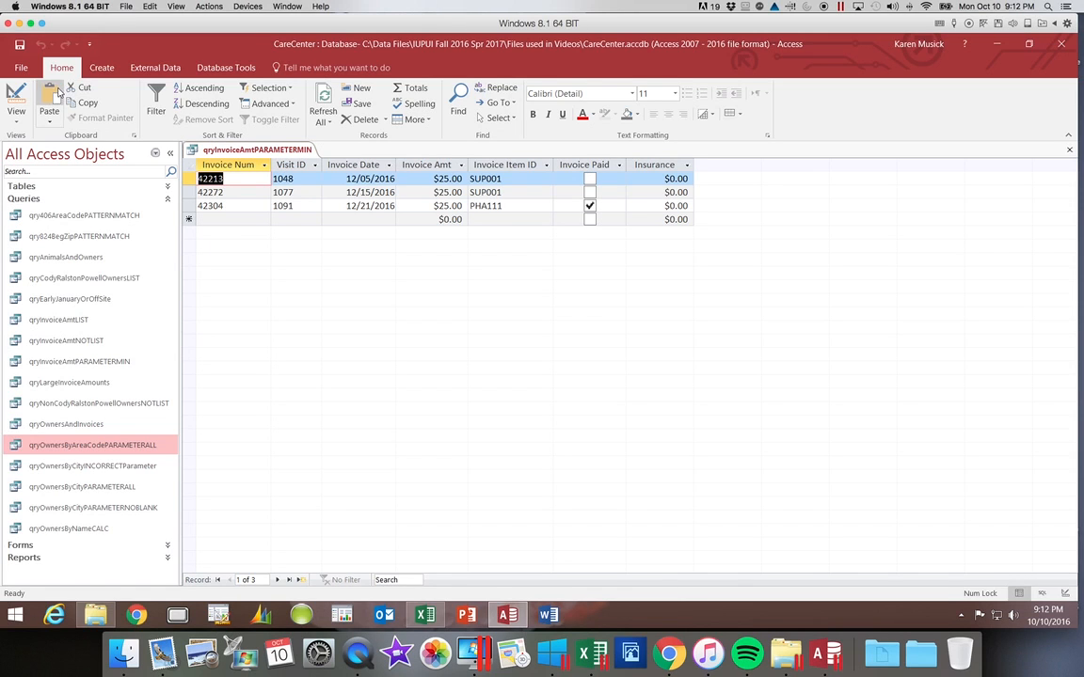
In the query design, widen the InvoiceAmt column to fit its criterion >=[Enter the minimum invoice amount], and save the query
left_click(14, 91)
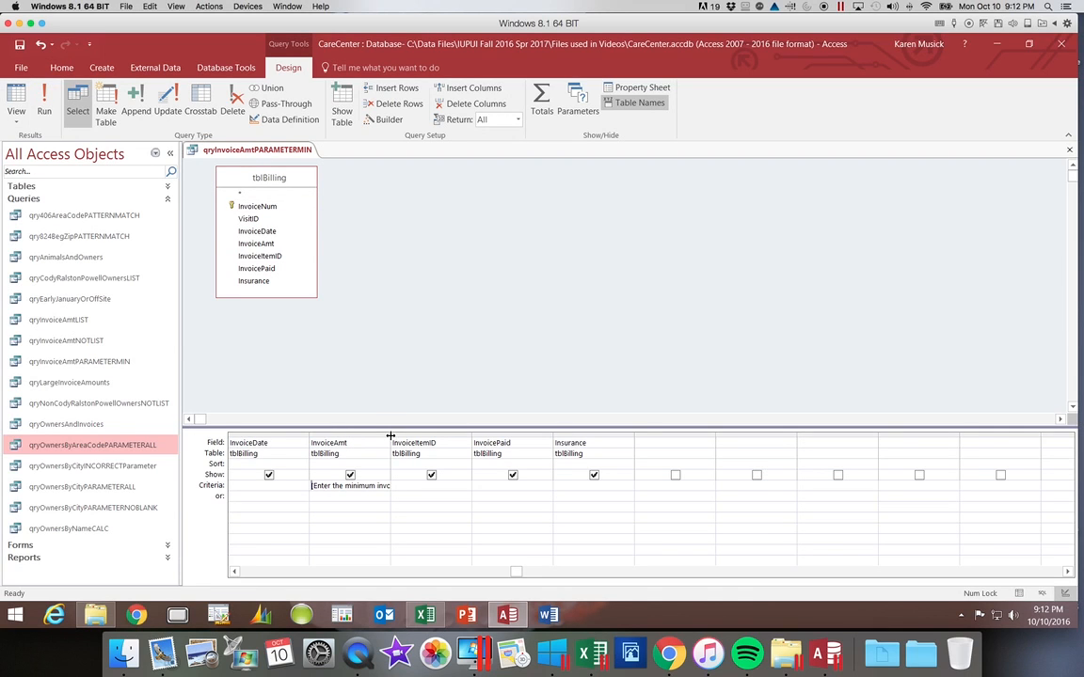
left_click_drag(389, 435, 439, 440)
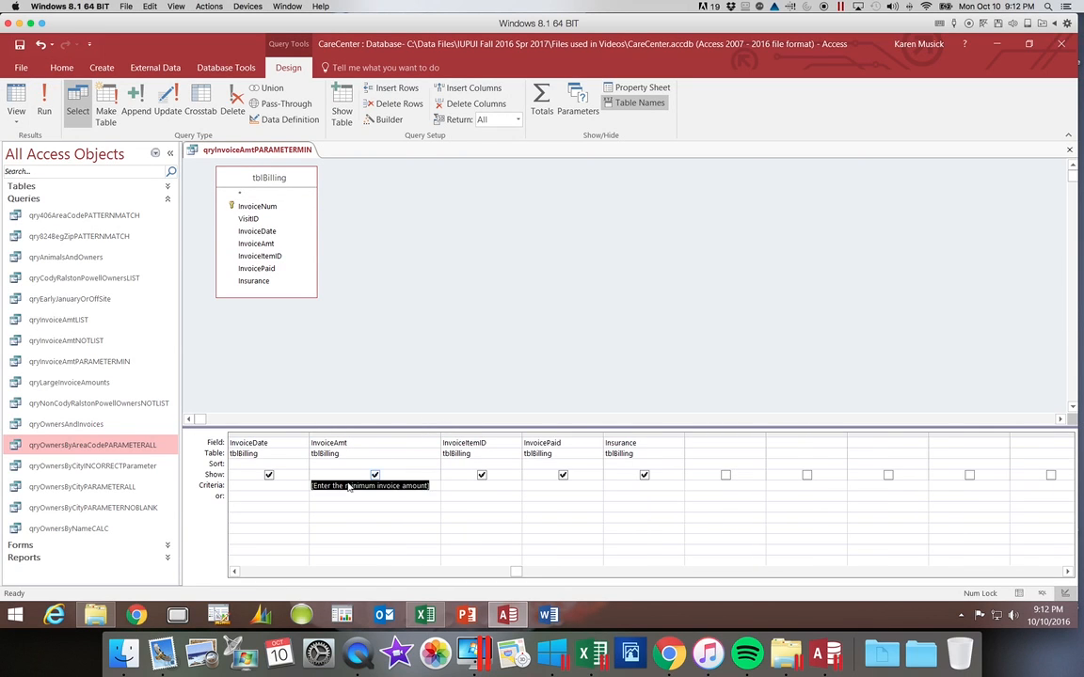
left_click(399, 502)
key("Left")
key("Left")
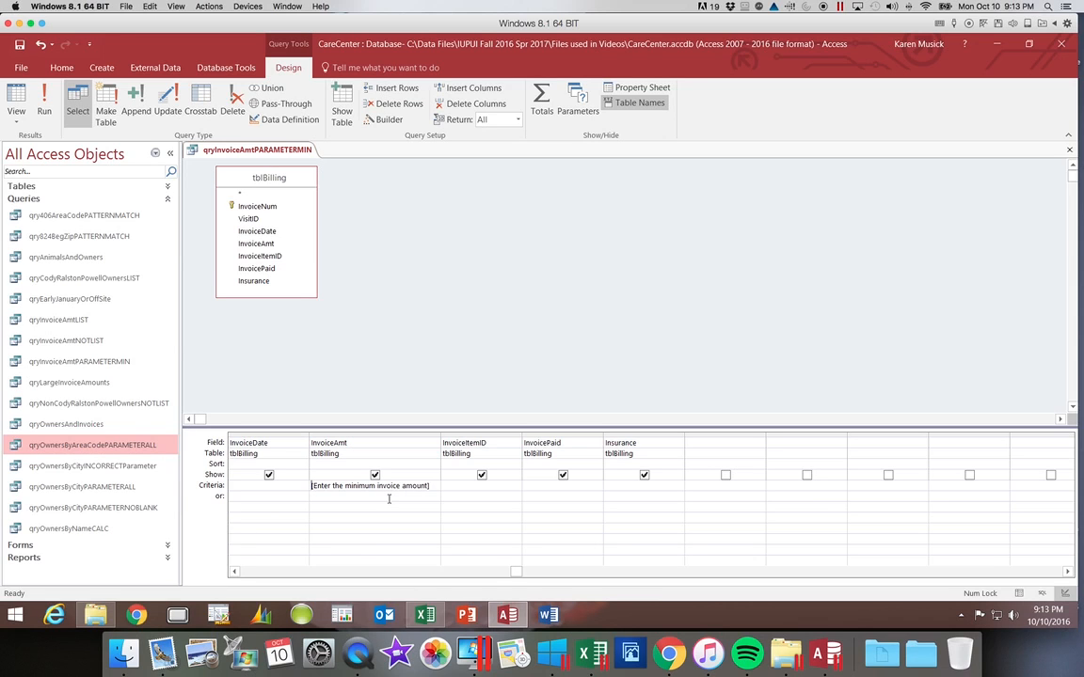
type(">=")
left_click_drag(442, 439, 451, 437)
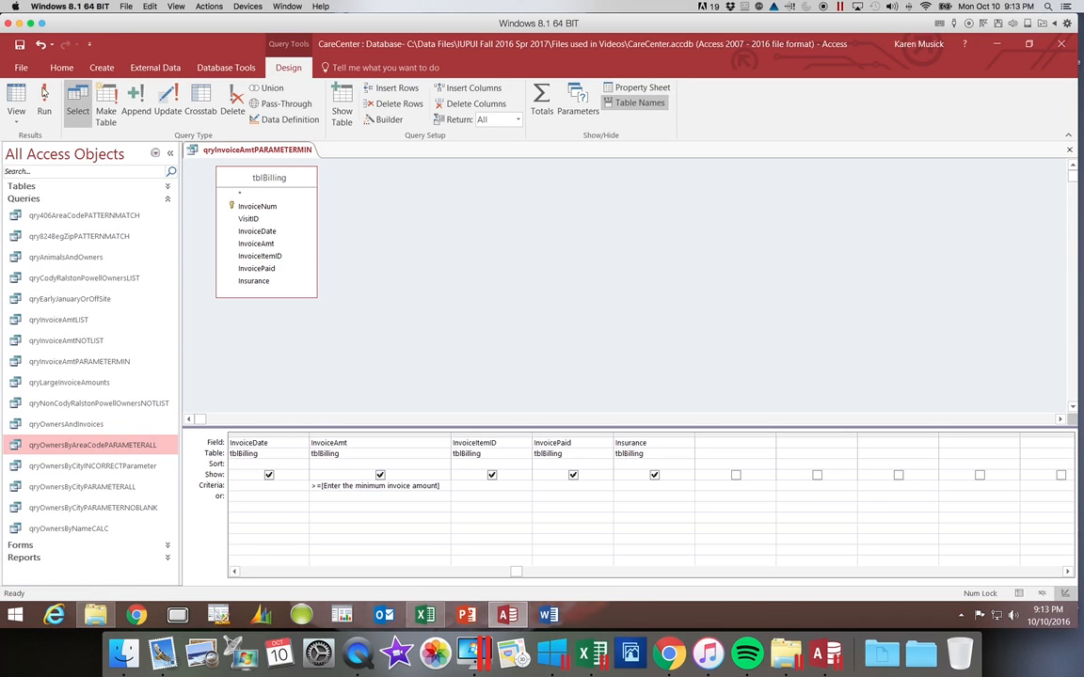
left_click(20, 44)
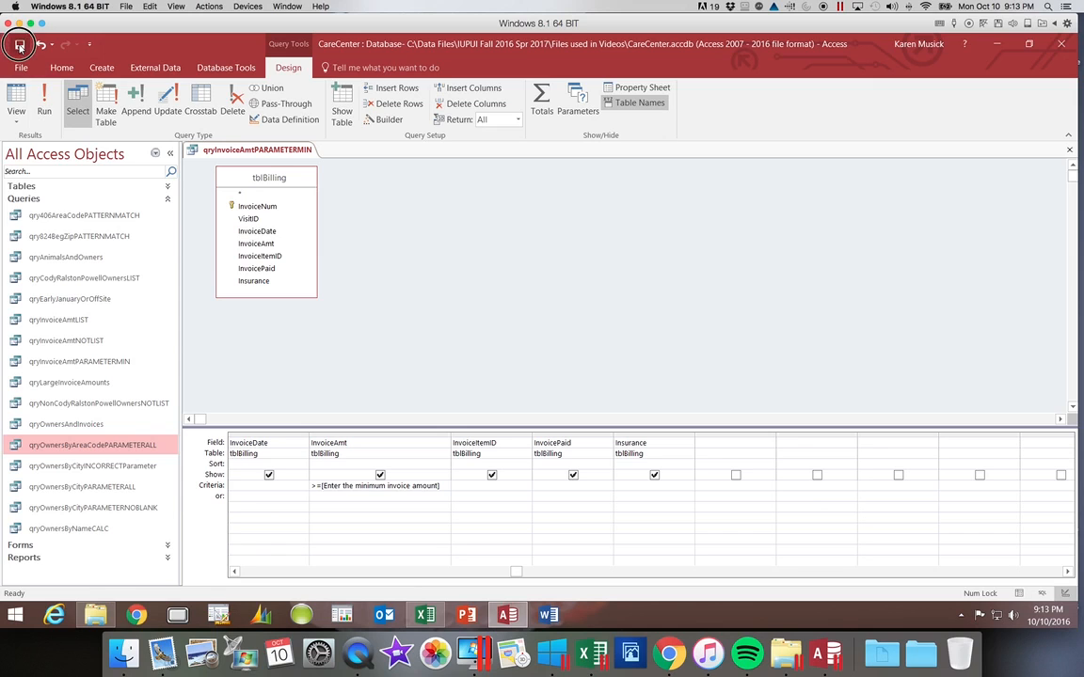
Run the revised query with a minimum invoice amount of 25 and examine the Invoice Amt values in the results
left_click(39, 94)
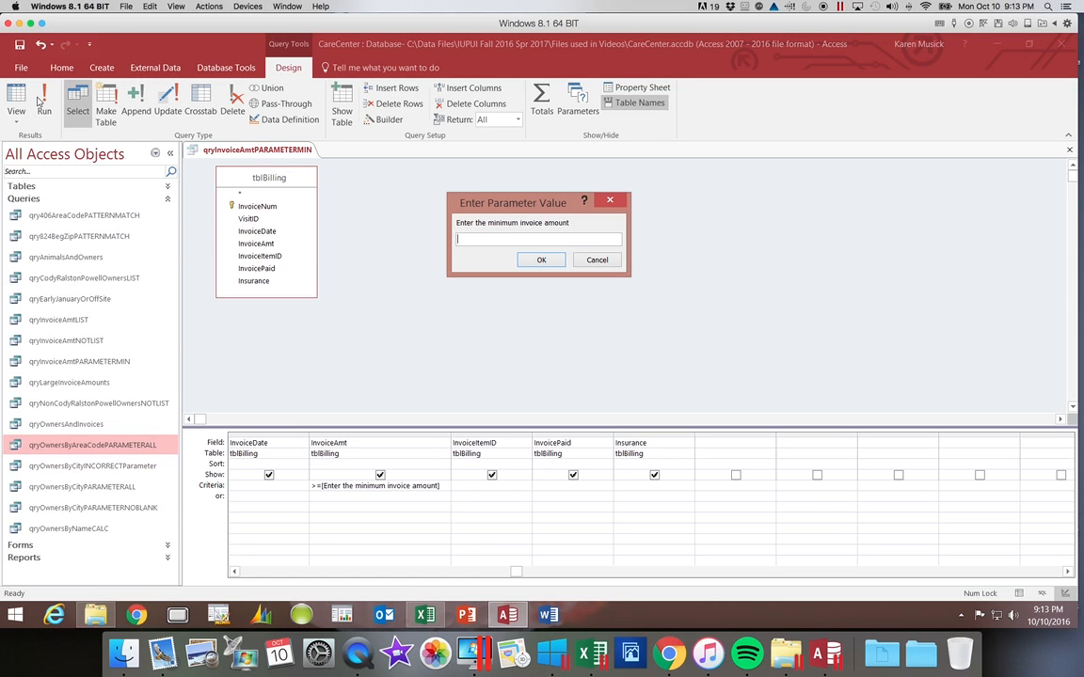
type("25")
key("Return")
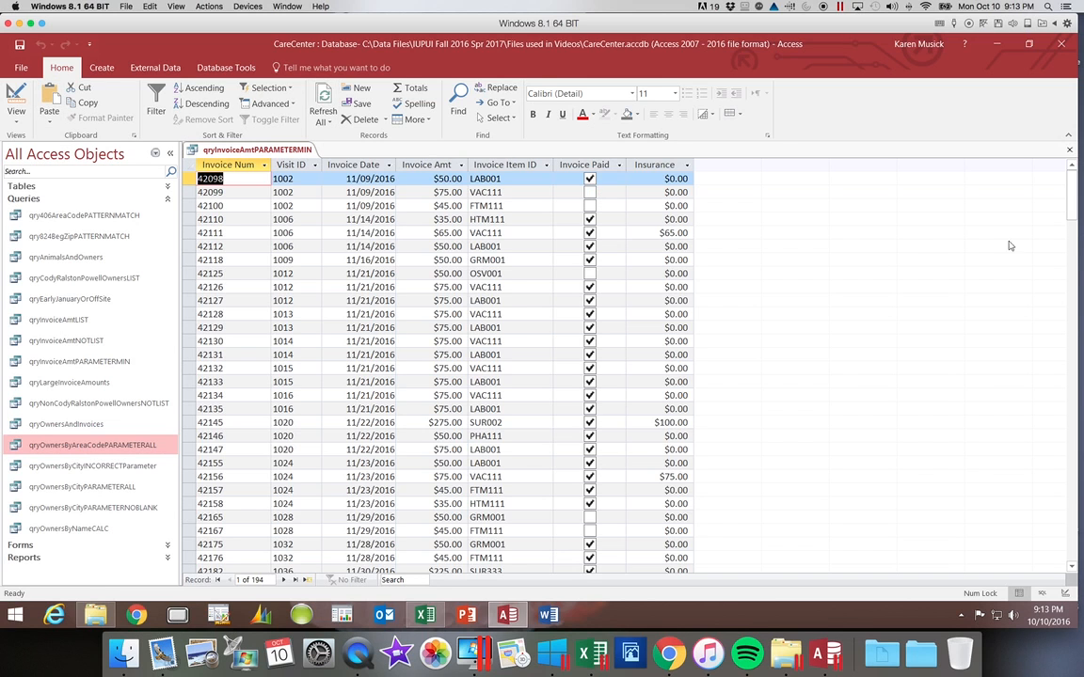
left_click_drag(1071, 206, 1075, 367)
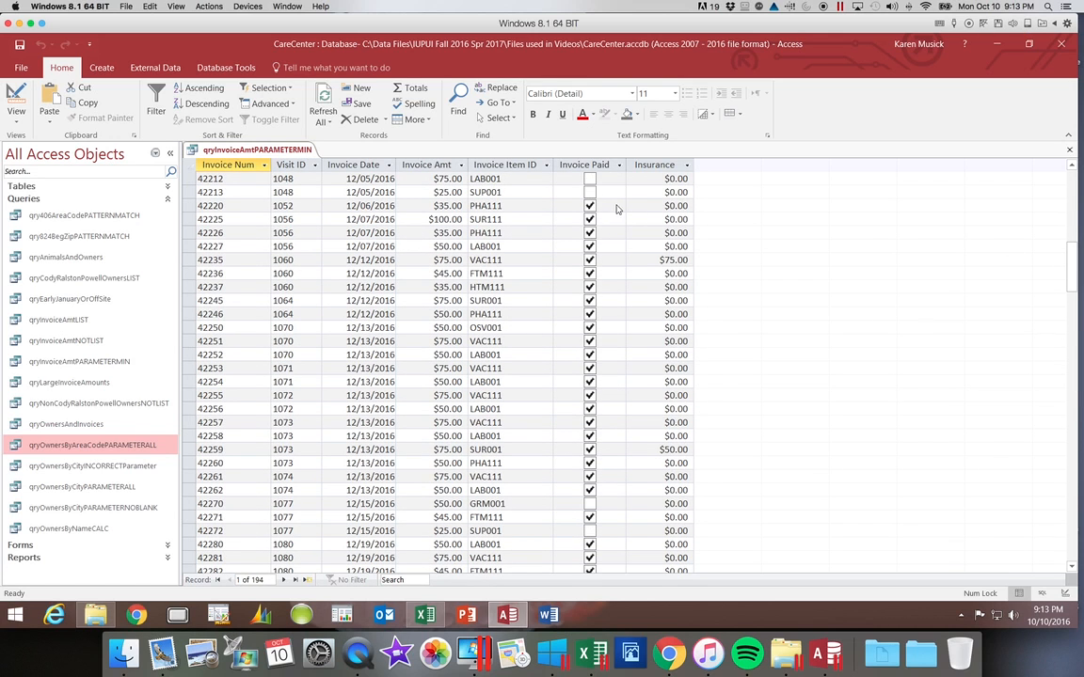
left_click(443, 192)
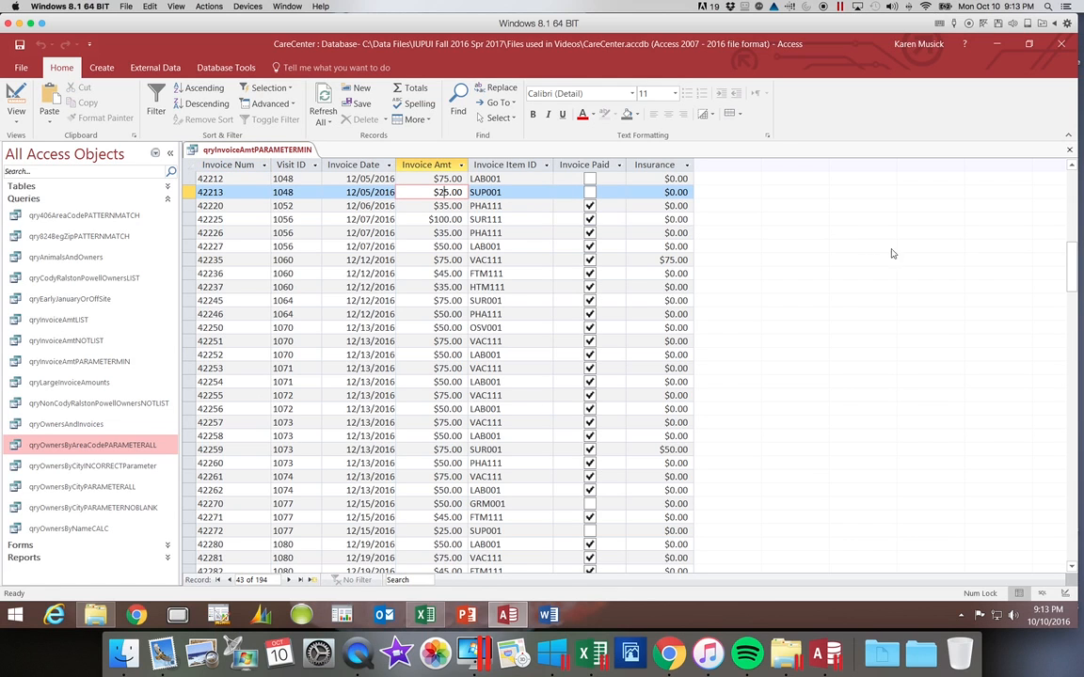
left_click(1068, 273)
left_click_drag(1068, 273, 1066, 179)
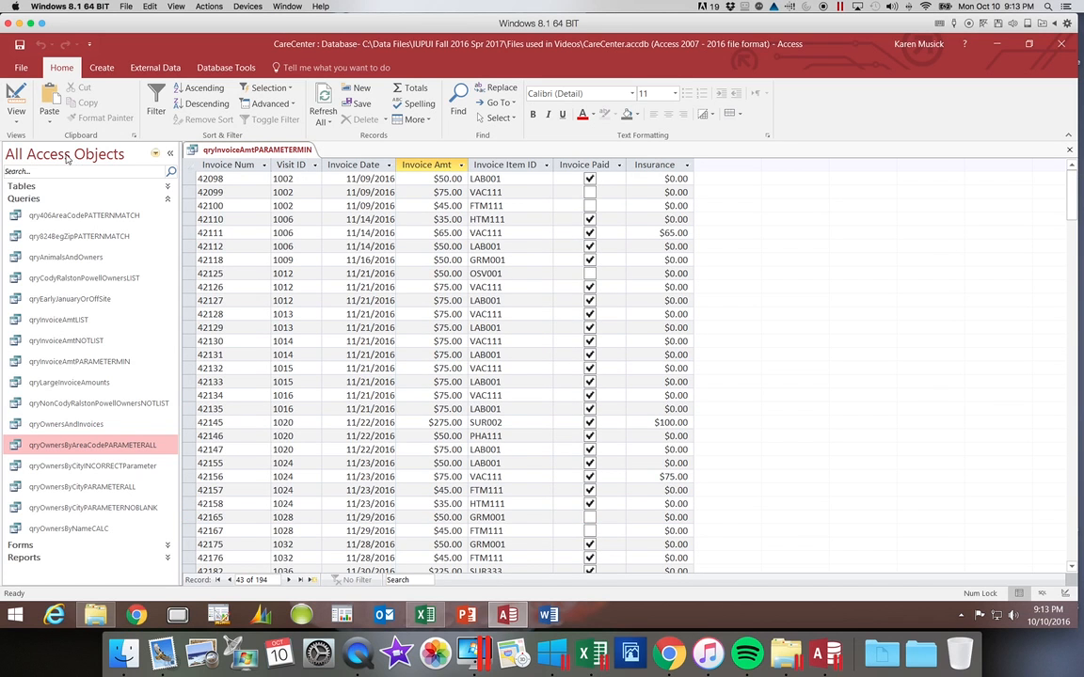
Rerun the query from its design with a minimum invoice amount of 100, and close the query after viewing the results
left_click(17, 94)
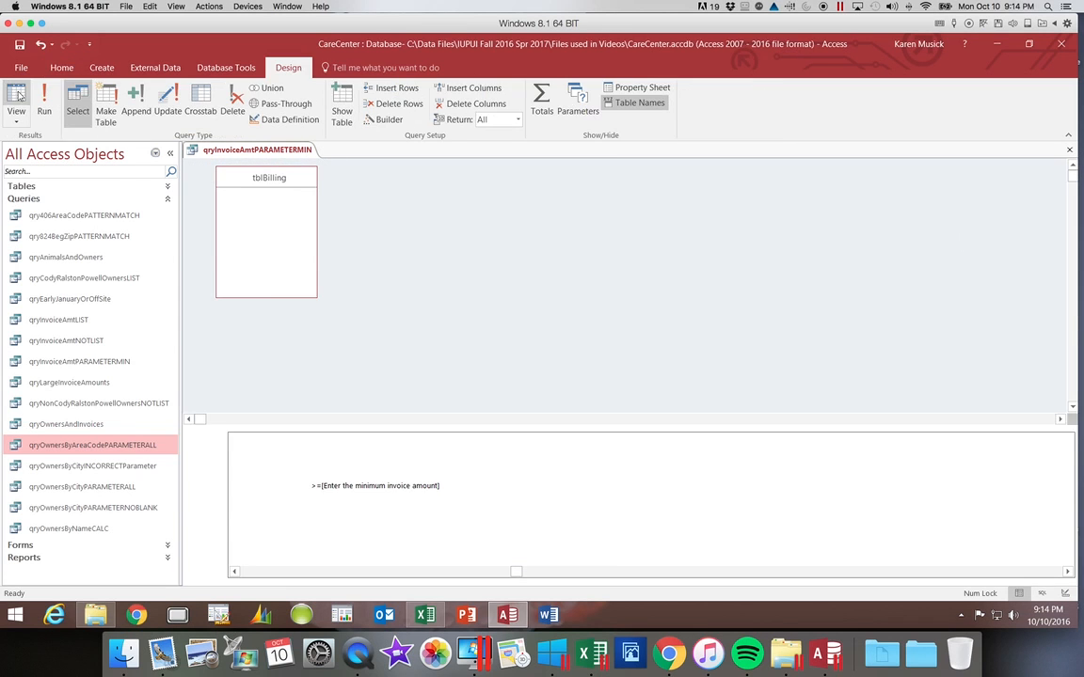
left_click(44, 98)
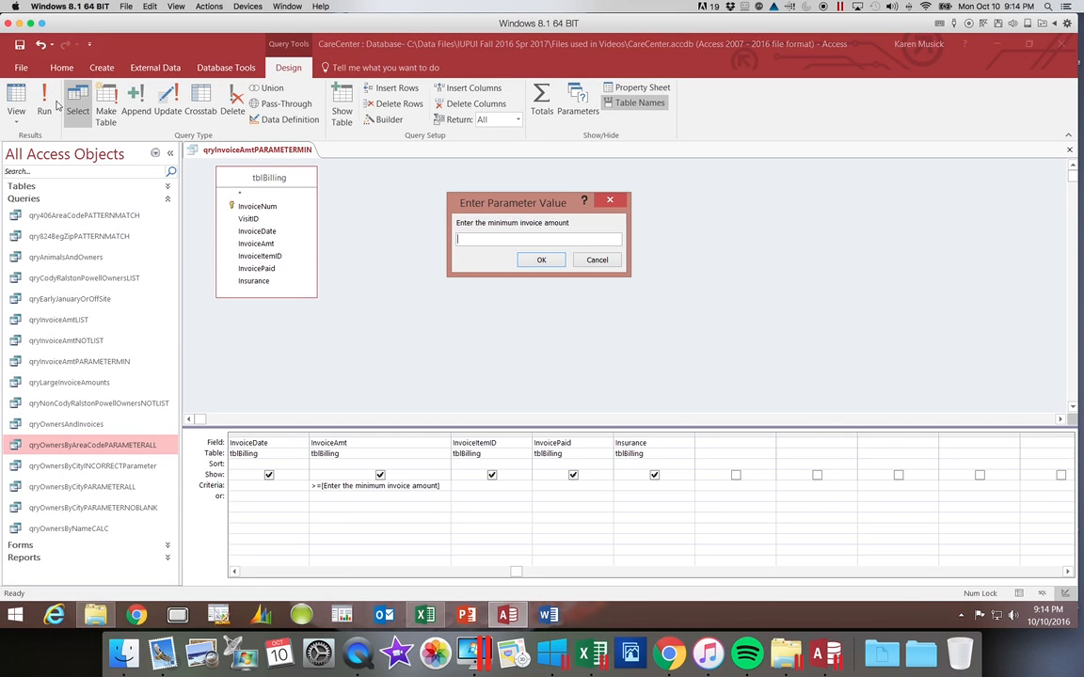
type("100")
key("Return")
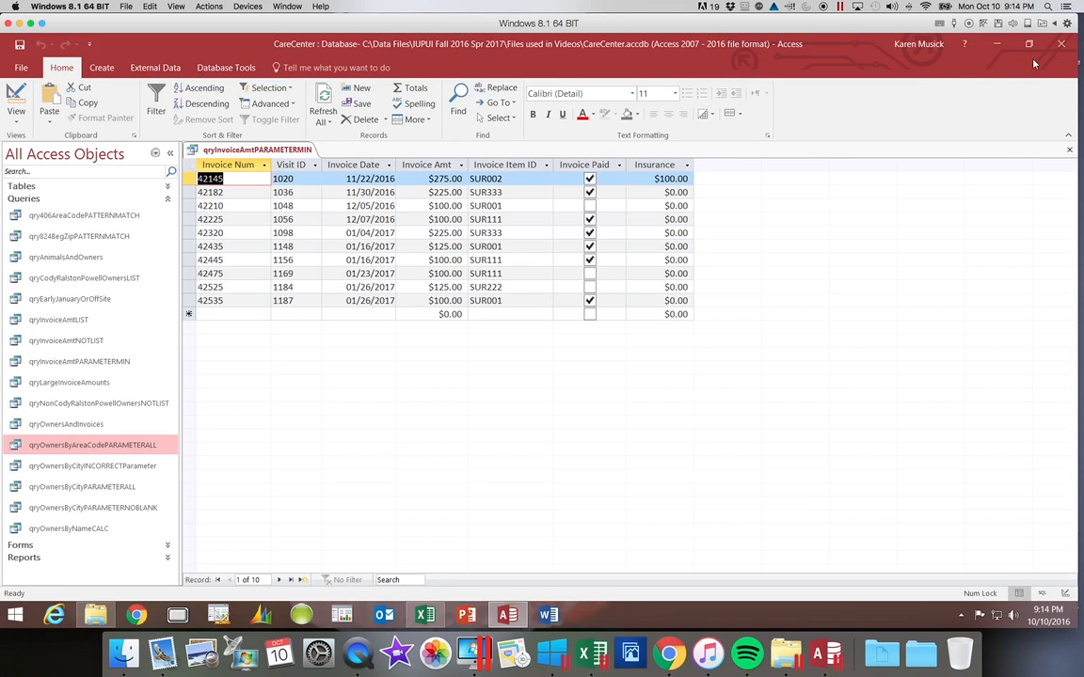
left_click(1069, 152)
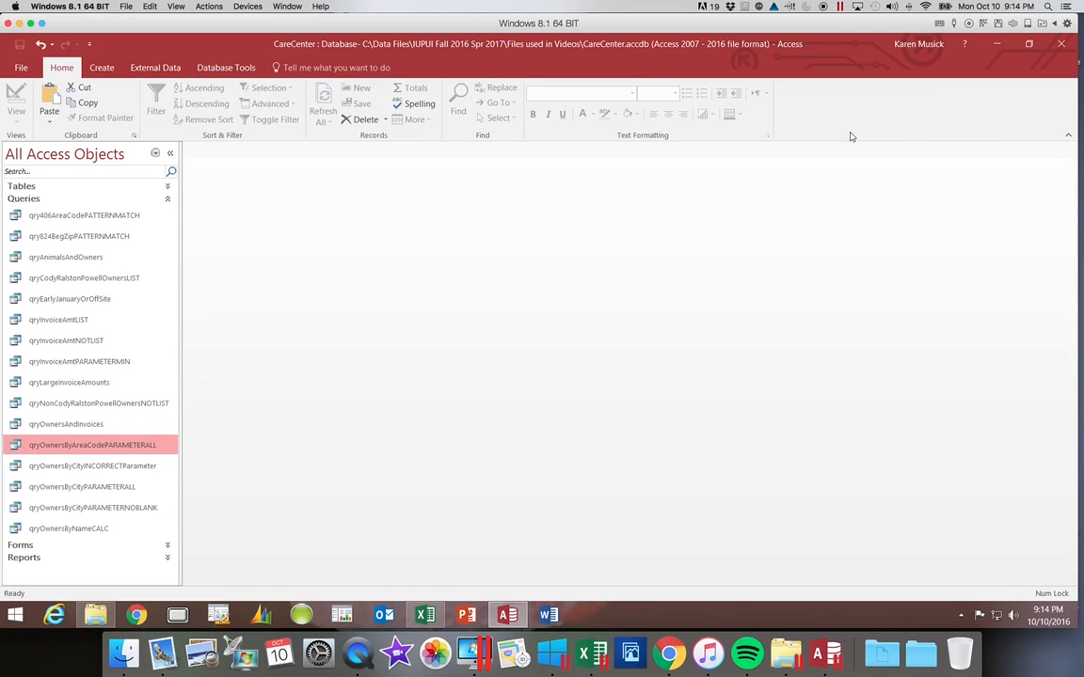